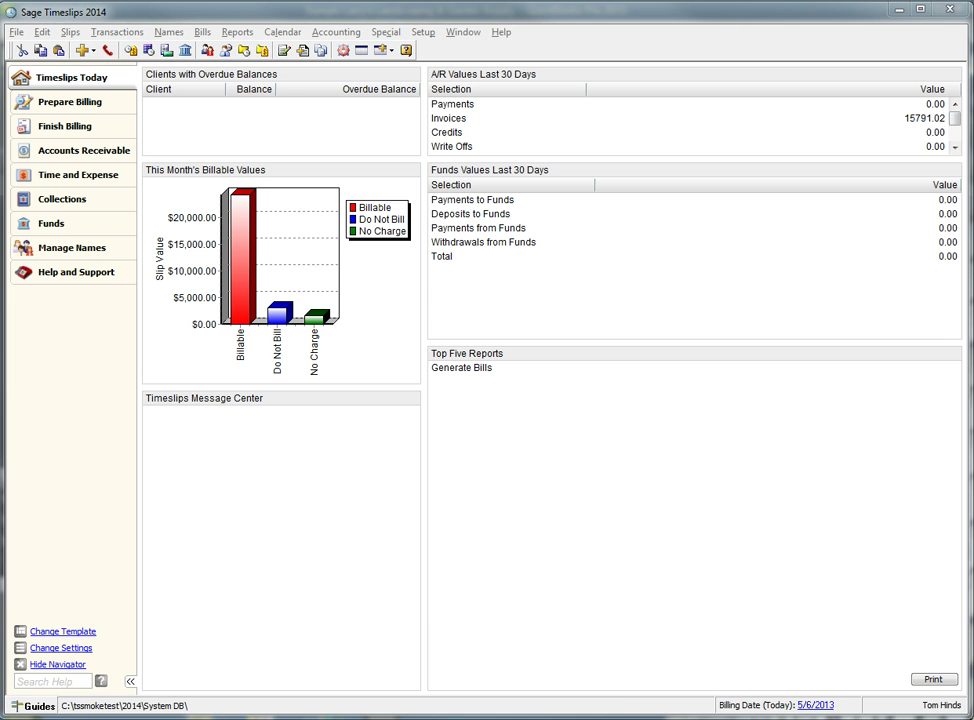
- Bring QuickBooks forward and reopen the sample landscaping company file in multi-user mode
{"action": "left_click", "coordinate": [540, 680]}
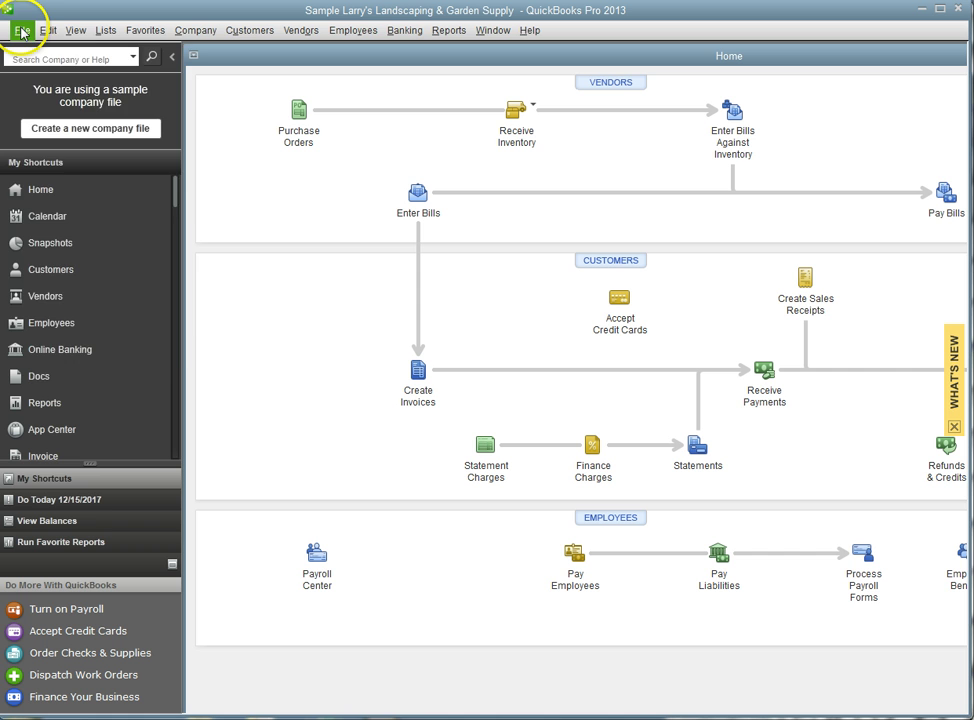
{"action": "left_click", "coordinate": [18, 32]}
{"action": "left_click", "coordinate": [70, 110]}
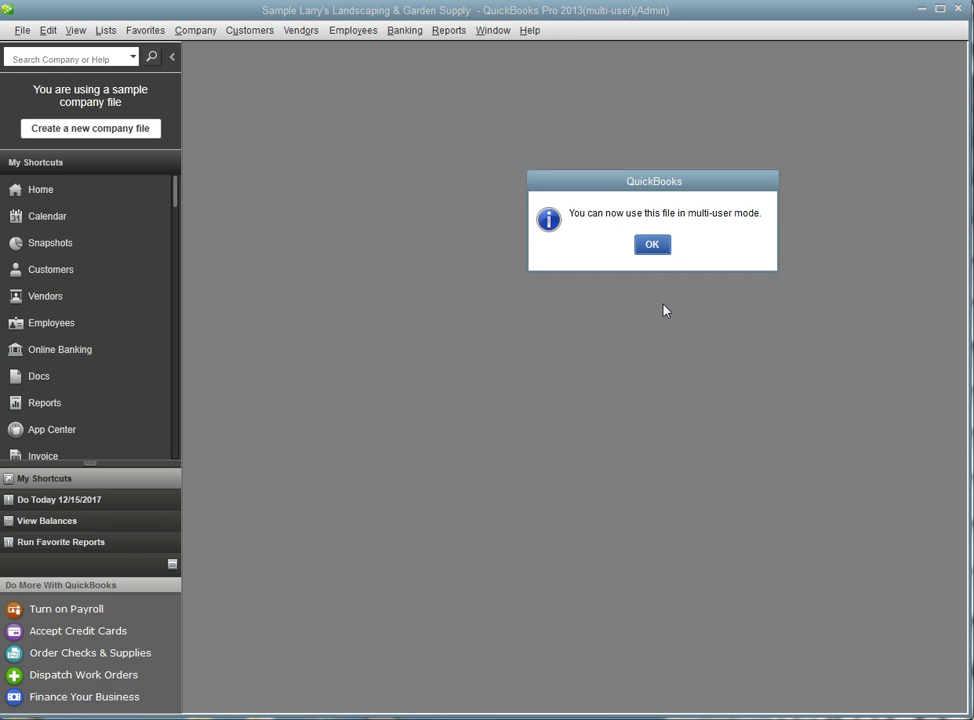
{"action": "left_click", "coordinate": [658, 245]}
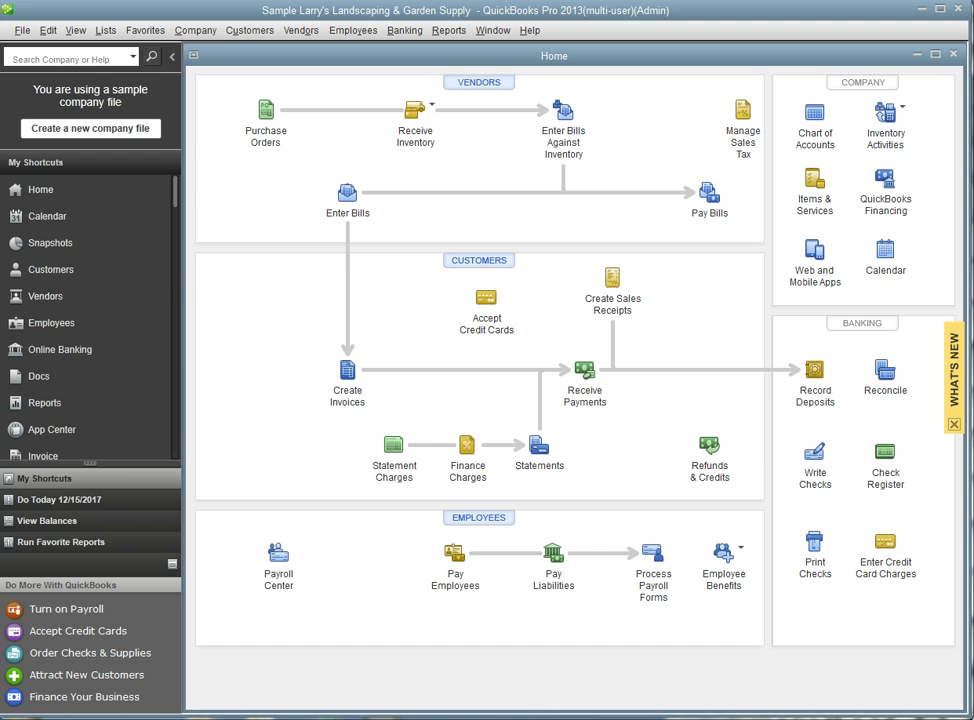
- Show the sample company's Chart of Accounts maximized, listing account types and balances
{"action": "left_click", "coordinate": [195, 30]}
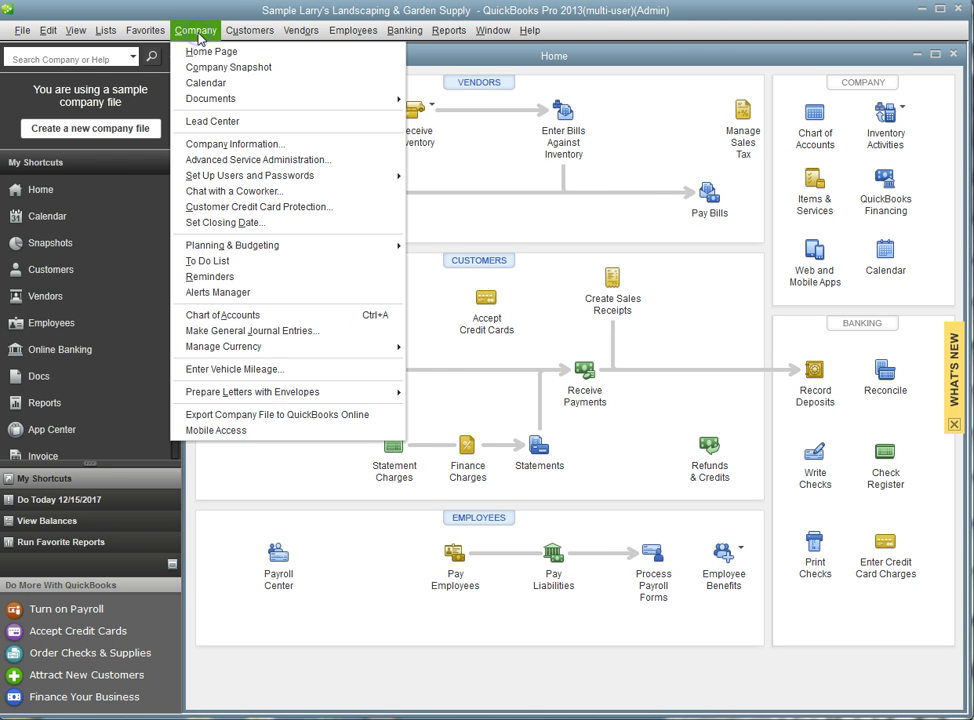
{"action": "left_click", "coordinate": [249, 314]}
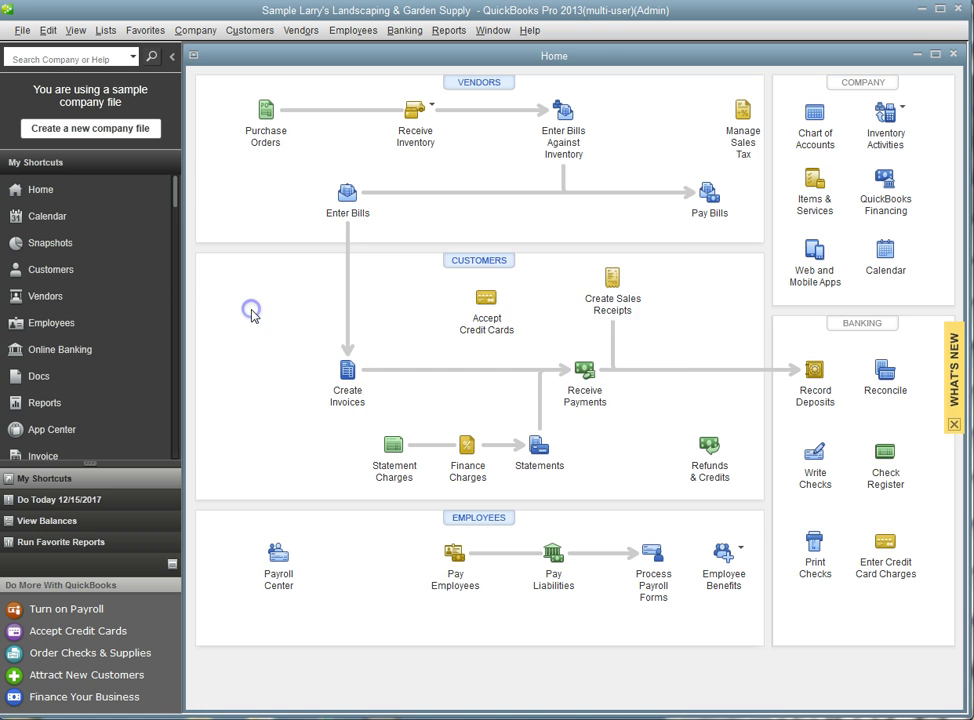
{"action": "left_click", "coordinate": [656, 208]}
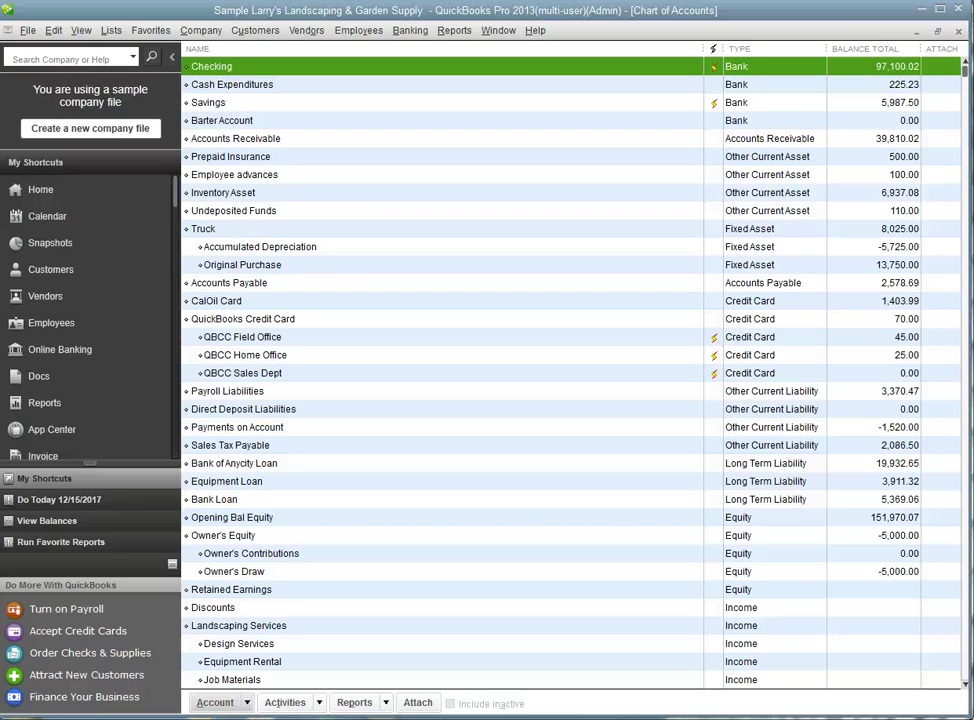
- View ABC Corporation in the QuickBooks Customer Center, then return to Timeslips with Alt+Tab
{"action": "left_click", "coordinate": [255, 30]}
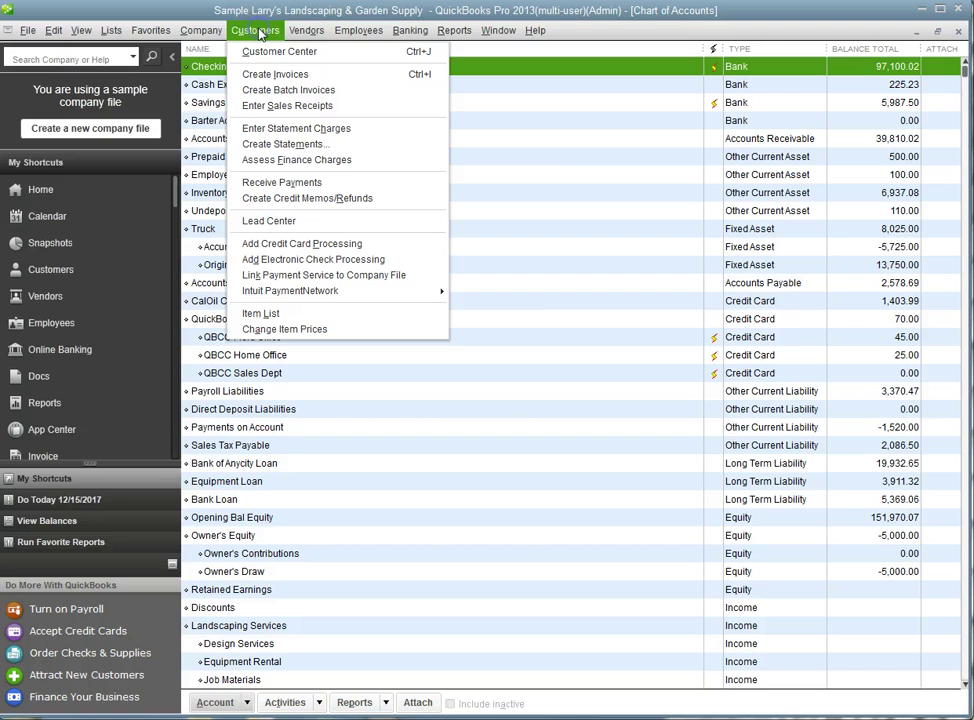
{"action": "left_click", "coordinate": [275, 56]}
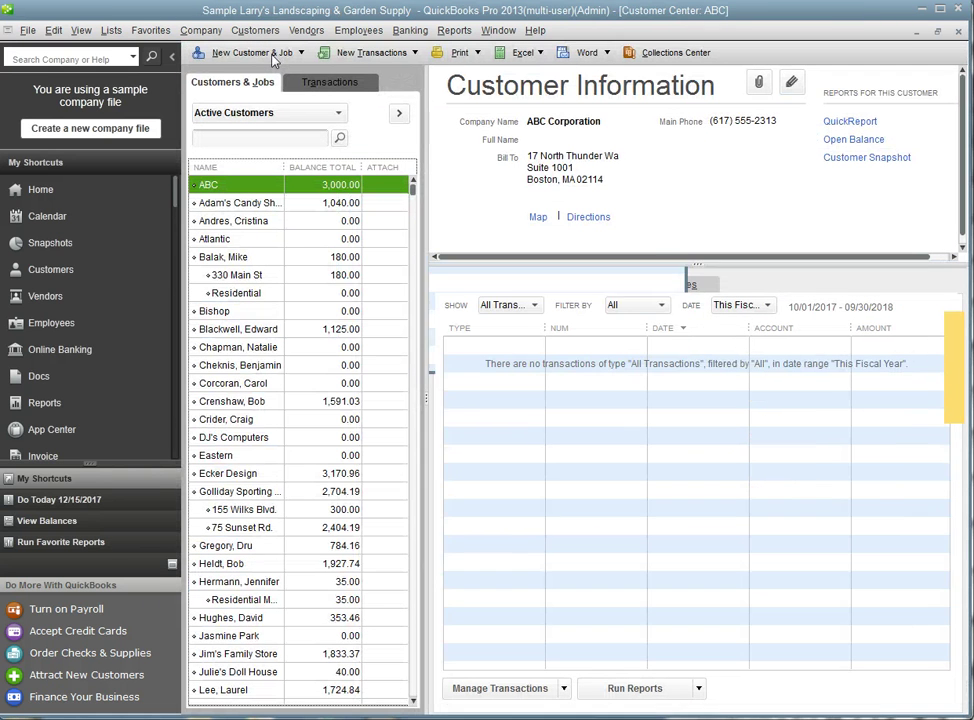
{"action": "left_click", "coordinate": [691, 209]}
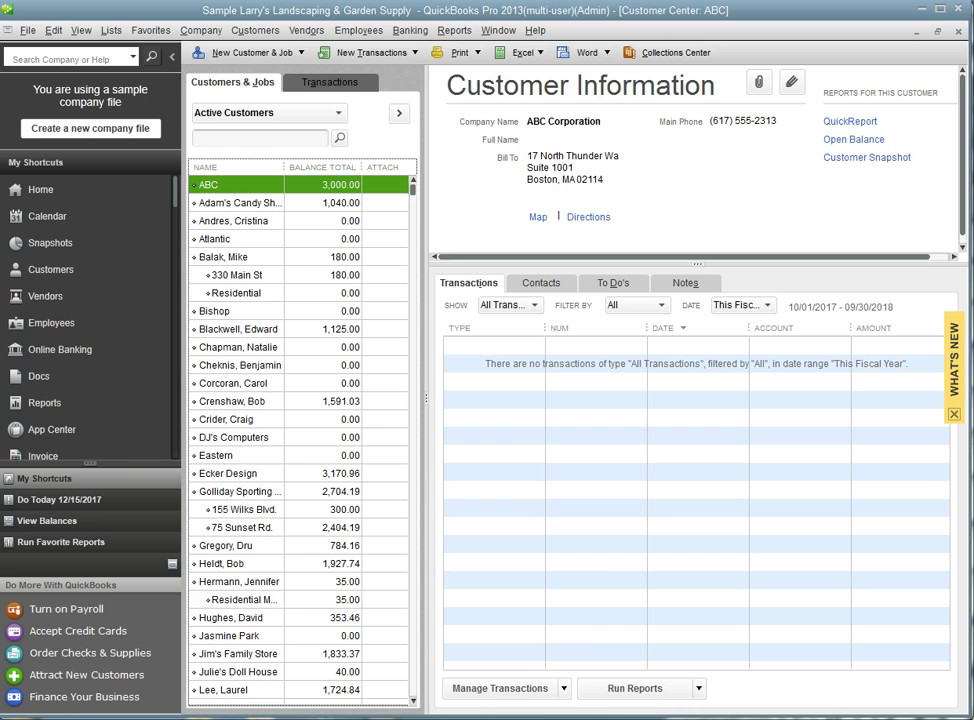
{"action": "key", "text": "alt+Tab"}
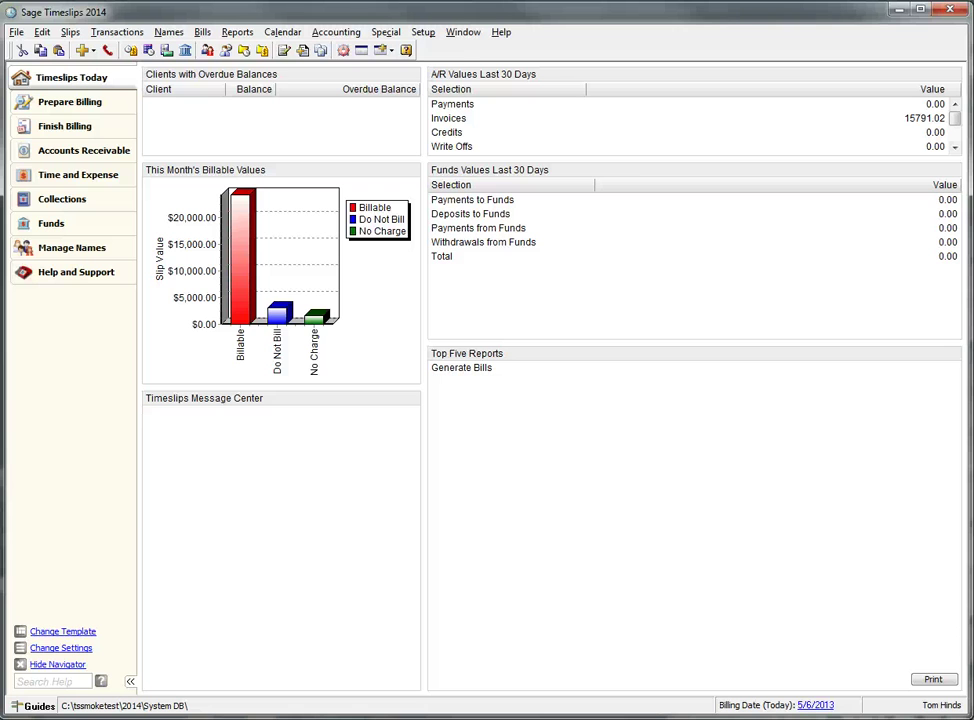
- Choose 'TAL Pro – Designed for use with QuickBooks' as the accounting link
{"action": "left_click", "coordinate": [337, 33]}
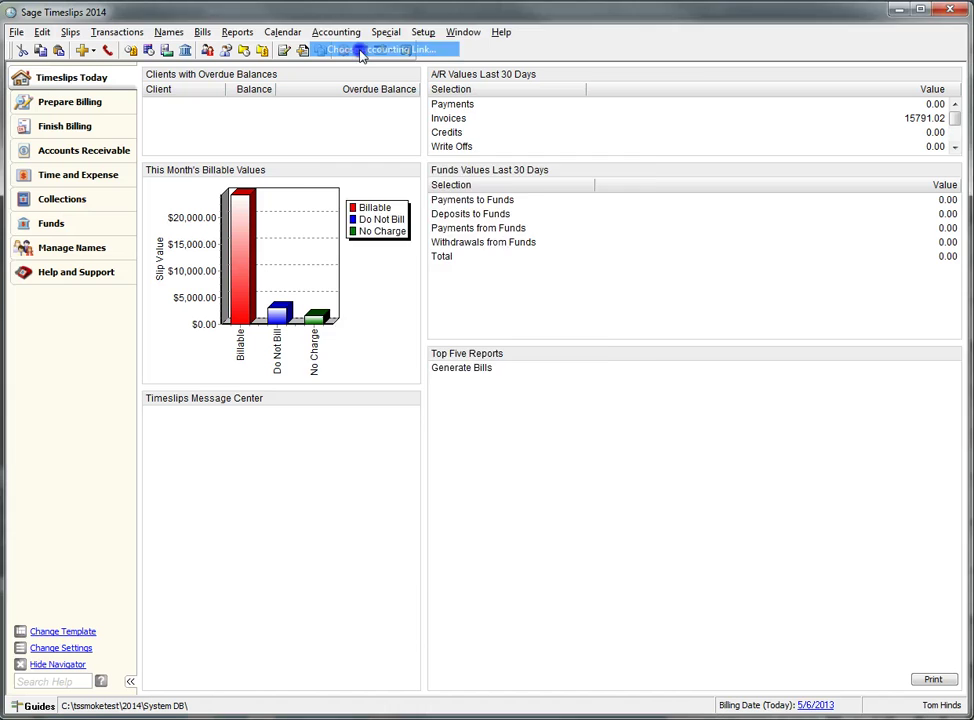
{"action": "left_click", "coordinate": [358, 50]}
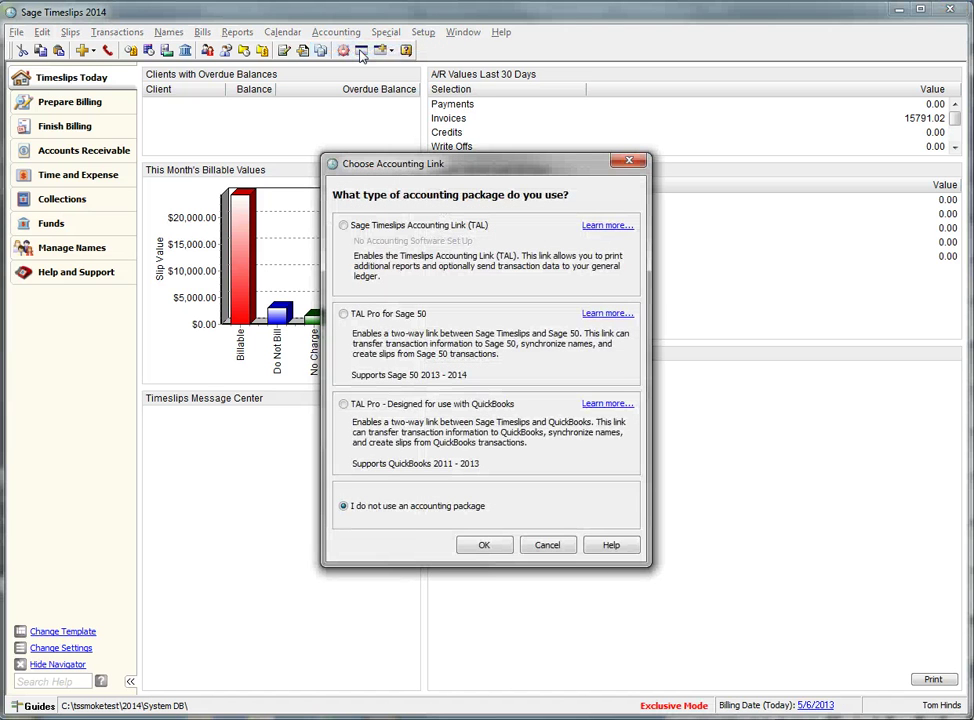
{"action": "left_click", "coordinate": [345, 405]}
{"action": "left_click", "coordinate": [488, 546]}
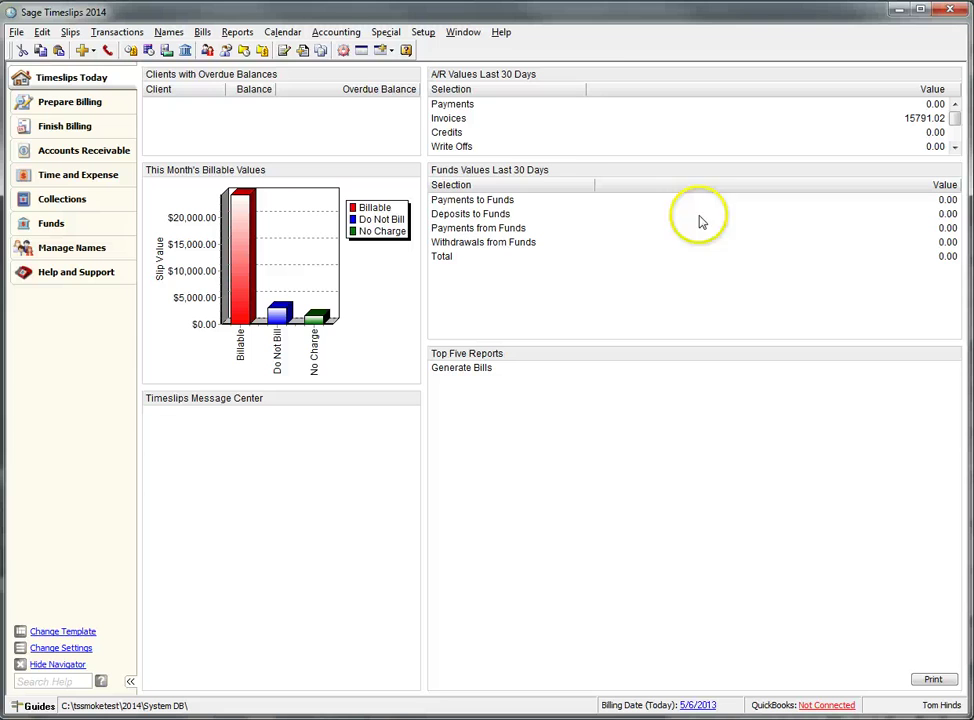
- In Set Up Accounting Link, browse for the database, reaching the Company Files folder
{"action": "left_click", "coordinate": [334, 33]}
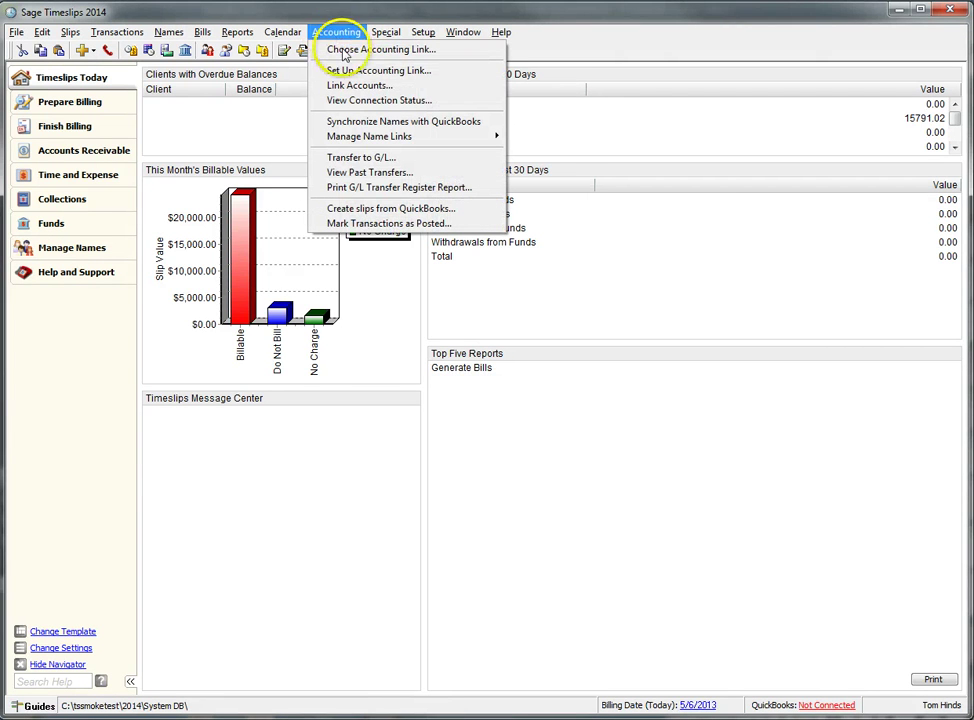
{"action": "left_click", "coordinate": [404, 71]}
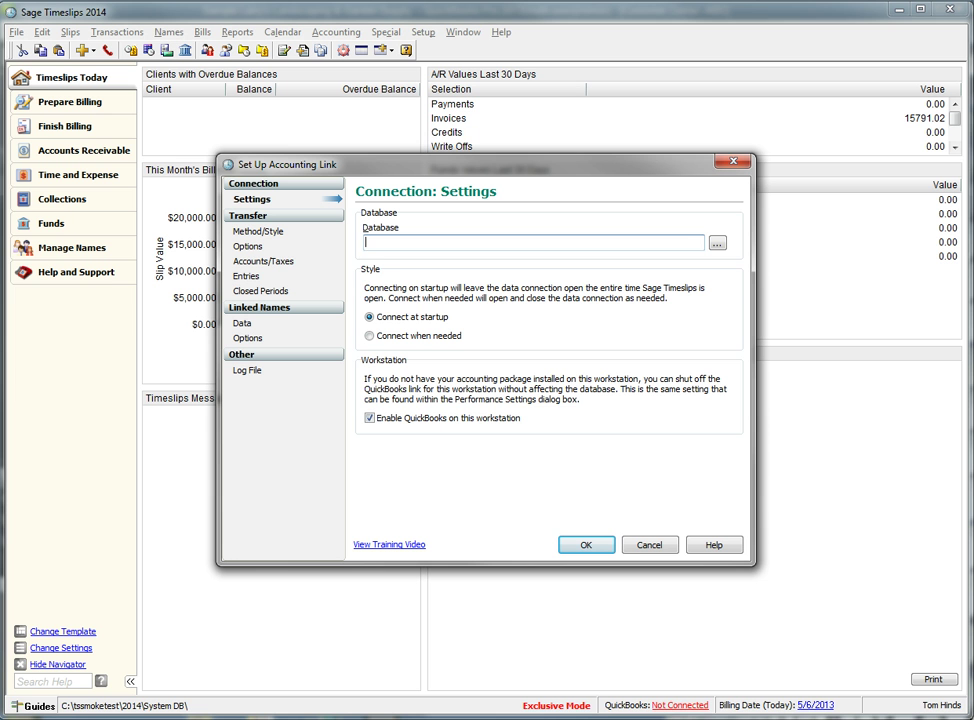
{"action": "left_click", "coordinate": [720, 245]}
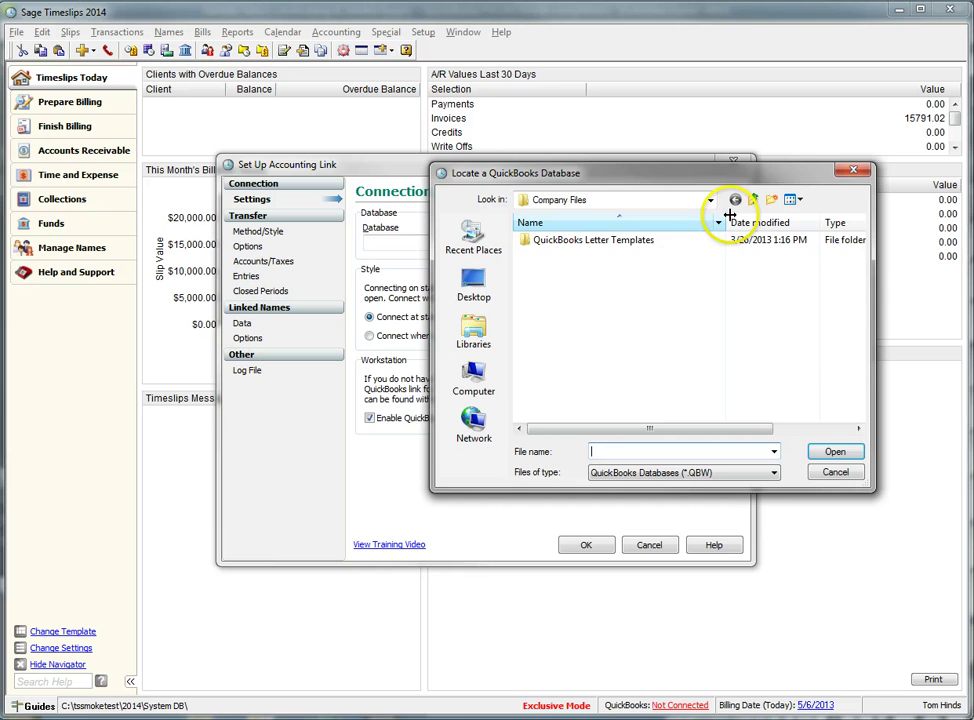
- Select sample_service-based business.qbw from Sample Company Files > QuickBooks 2013 as the linked database
{"action": "left_click", "coordinate": [754, 201]}
{"action": "double_click", "coordinate": [581, 256]}
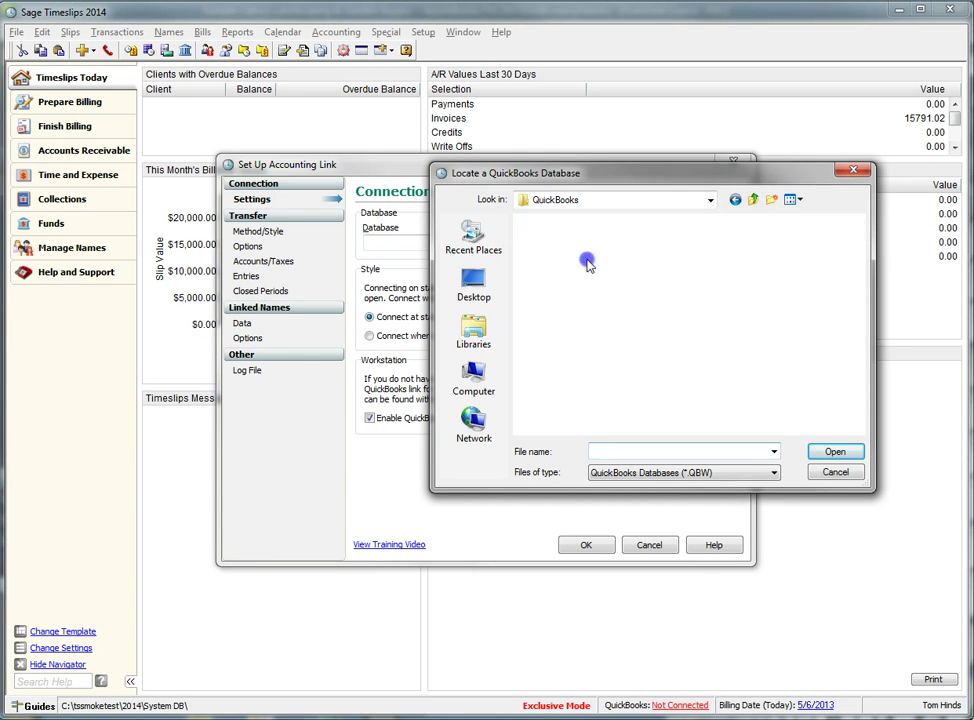
{"action": "double_click", "coordinate": [577, 240]}
{"action": "double_click", "coordinate": [588, 285]}
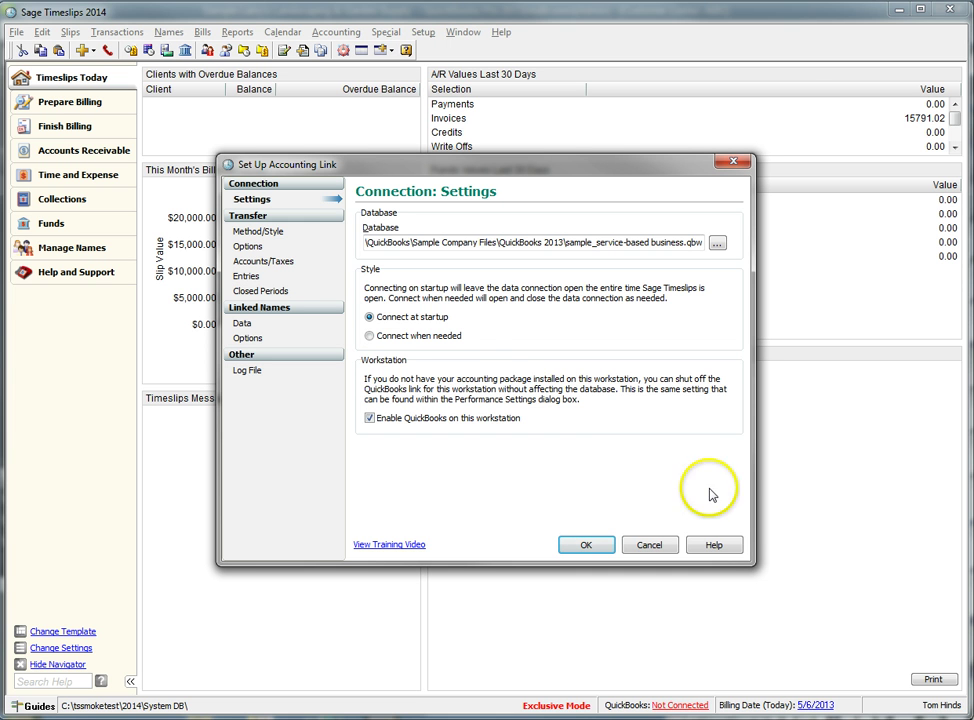
- Save the link set to 'Connect when needed' and start a QuickBooks session from the status bar
{"action": "left_click", "coordinate": [369, 336]}
{"action": "left_click", "coordinate": [590, 545]}
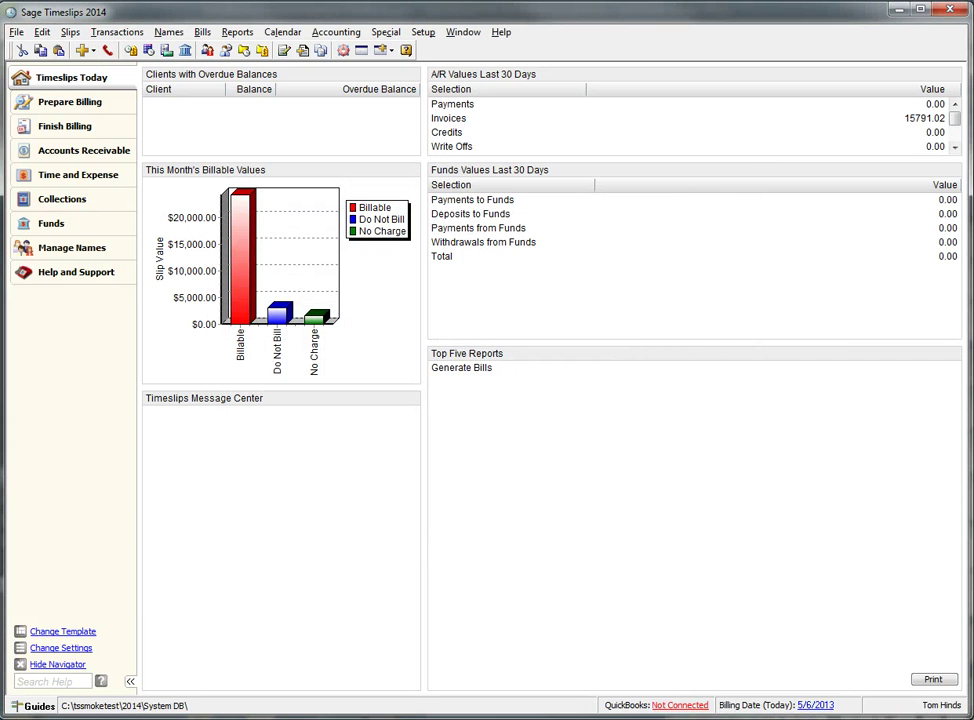
{"action": "left_click", "coordinate": [681, 705]}
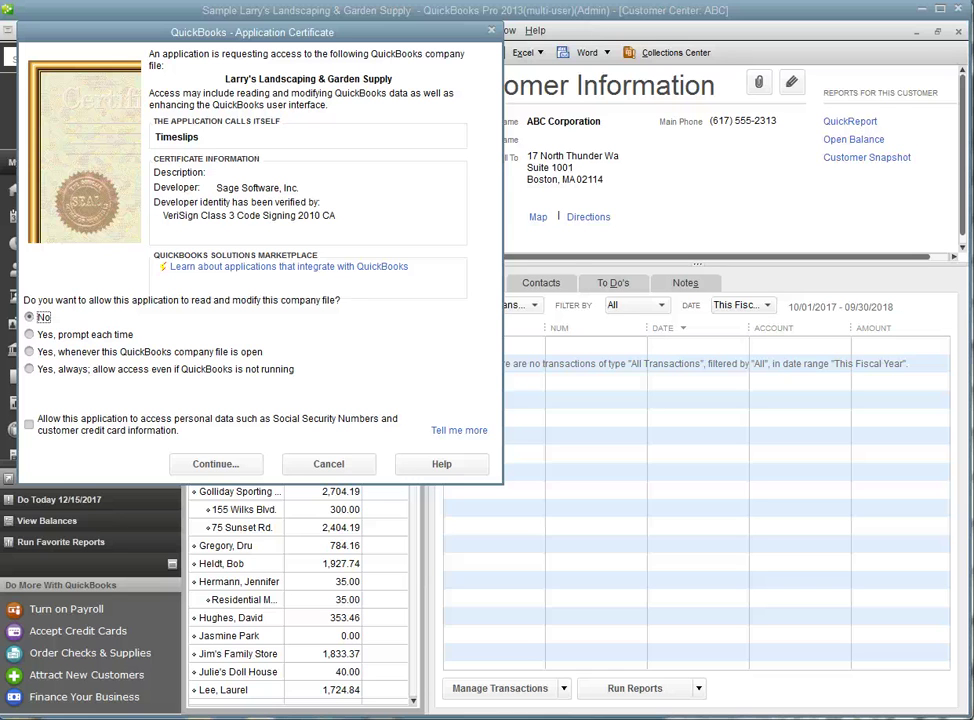
- Grant Timeslips 'Yes, always' access to the company file, even when QuickBooks isn't running
{"action": "left_click", "coordinate": [29, 369]}
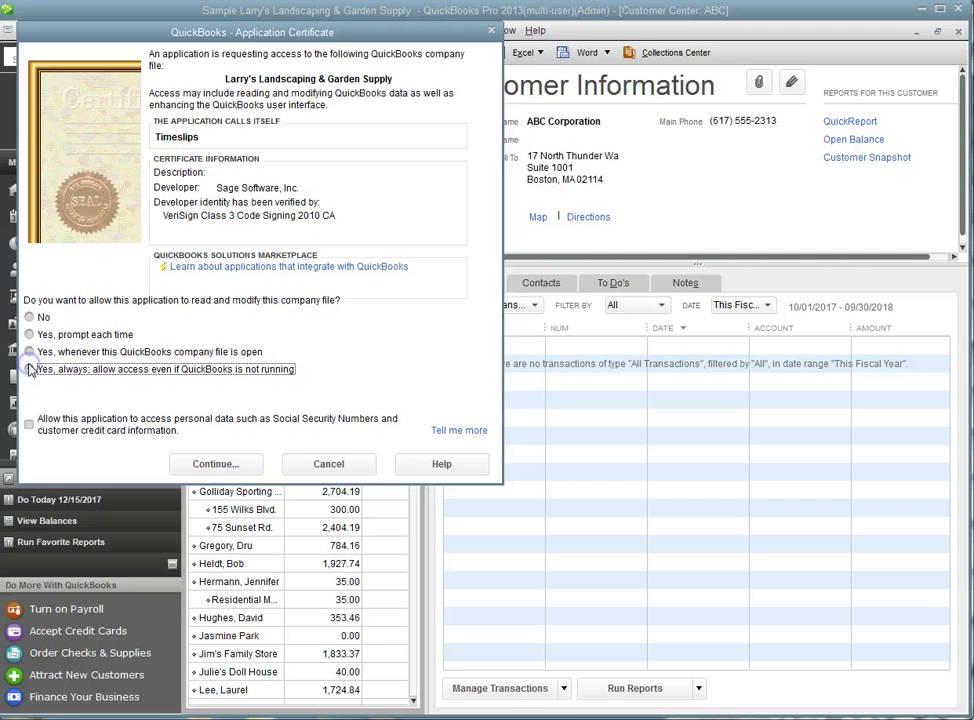
{"action": "left_click", "coordinate": [215, 465]}
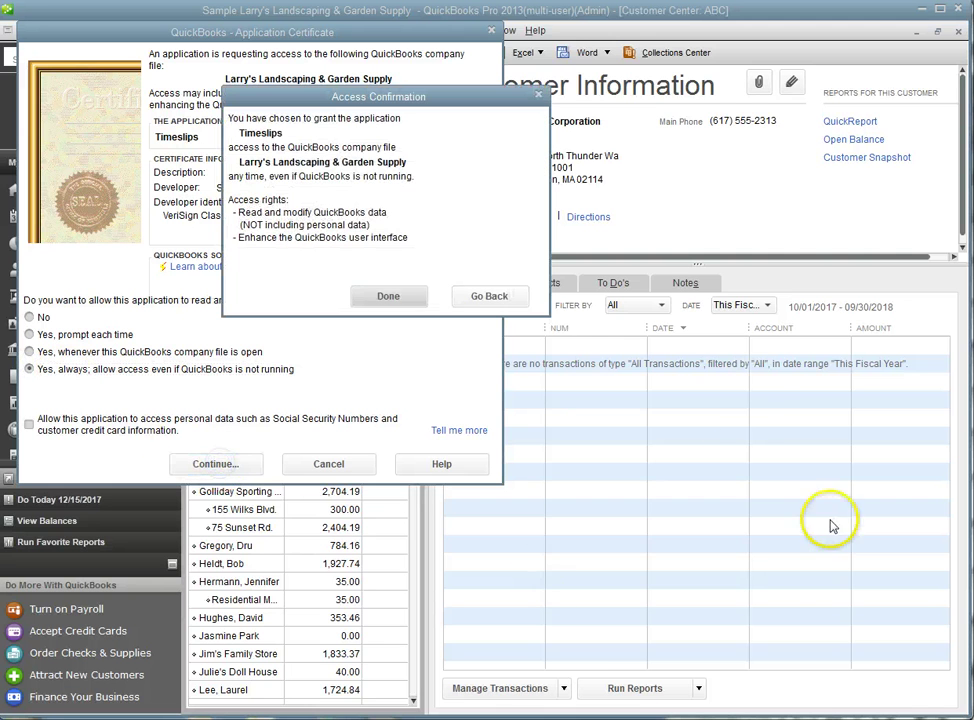
{"action": "left_click", "coordinate": [388, 296]}
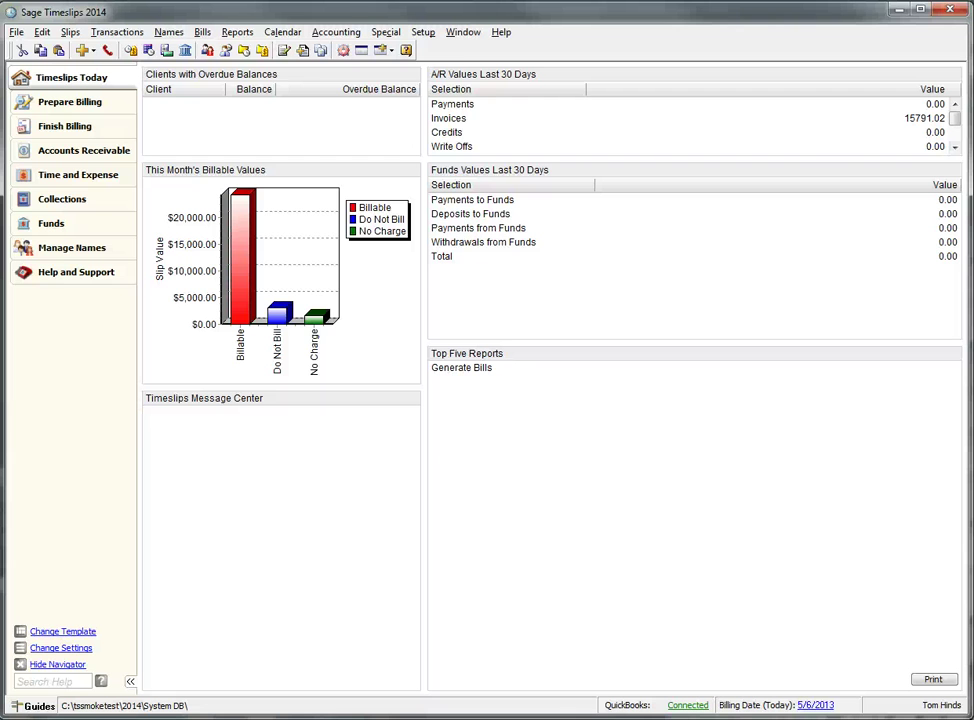
- Check View Connection Status shows Connected to QuickBooks Pro 2013 (23.0), then close it
{"action": "left_click", "coordinate": [326, 34]}
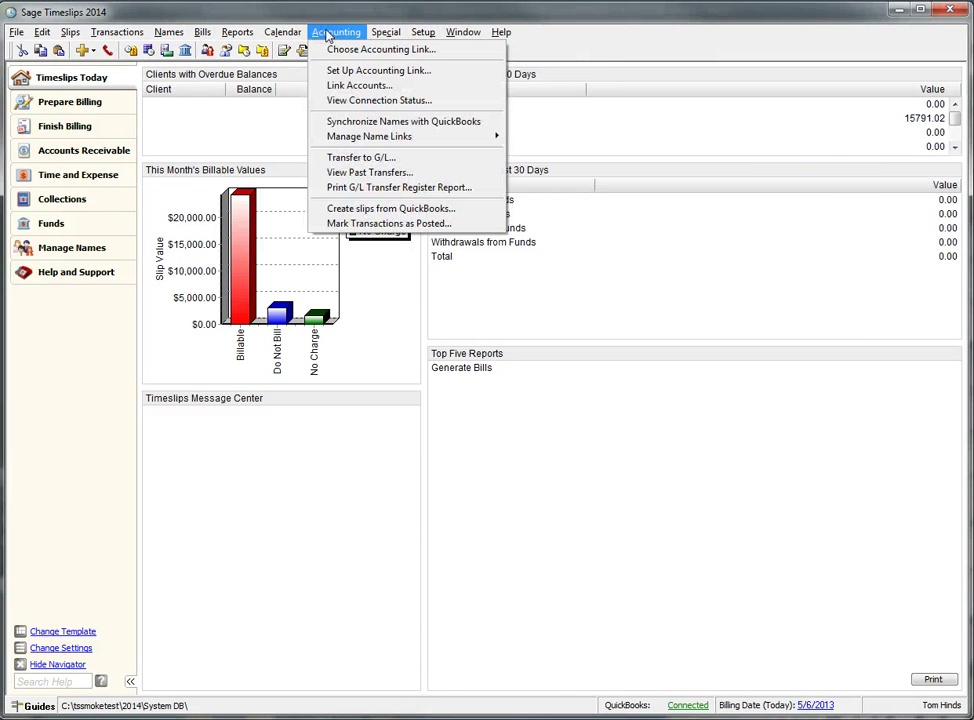
{"action": "left_click", "coordinate": [404, 99]}
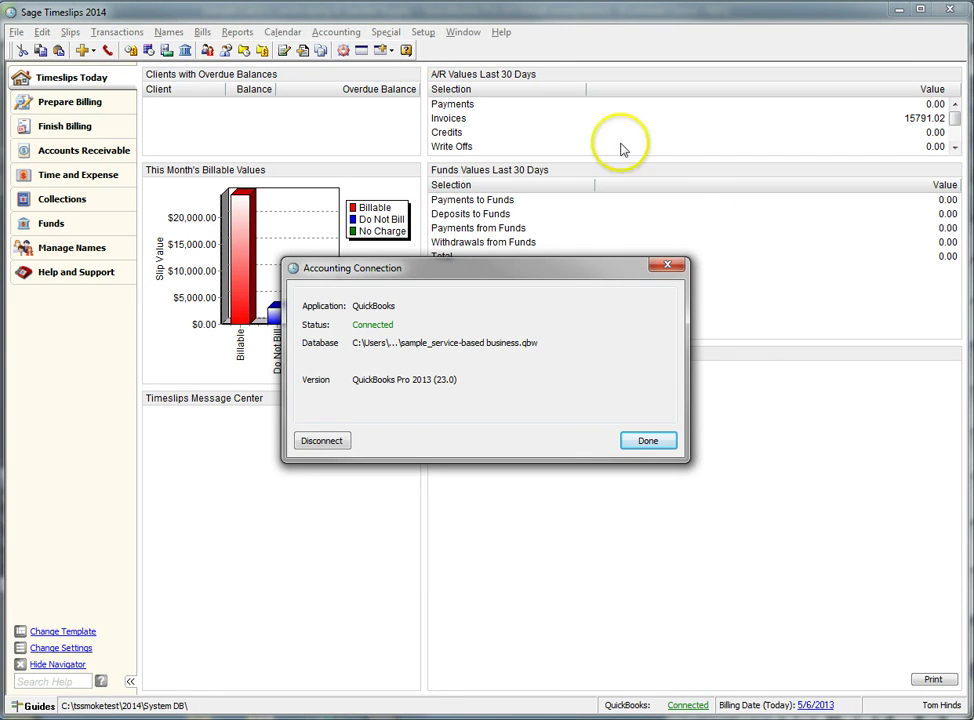
{"action": "left_click", "coordinate": [648, 440]}
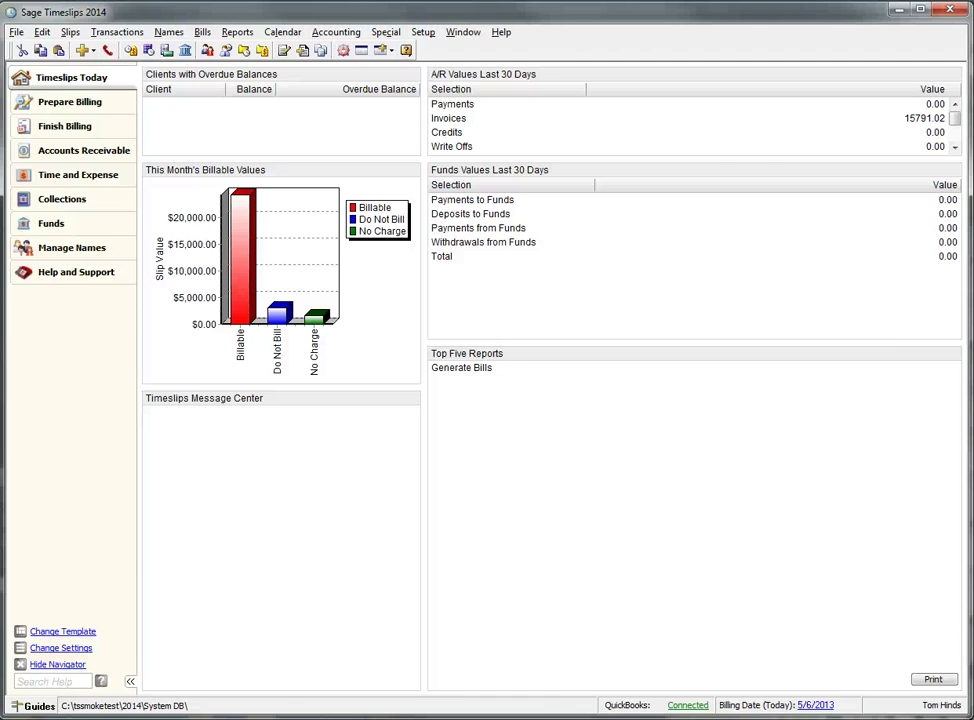
- Review the Transfer Method/Style page in Accounting Link setup: Cash method, Detail style
{"action": "left_click", "coordinate": [336, 32]}
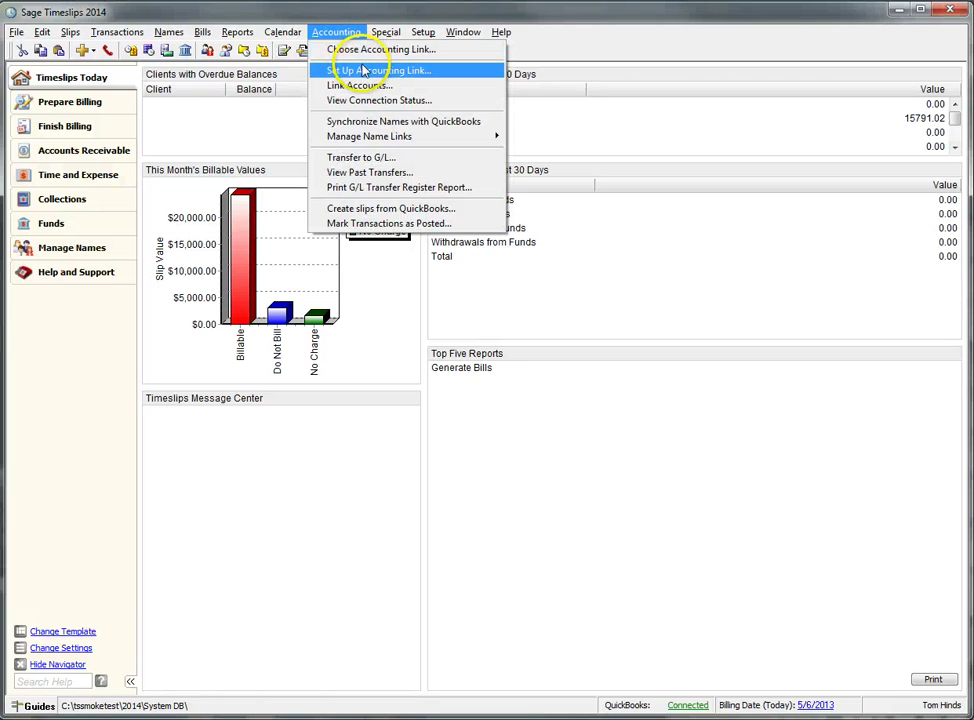
{"action": "left_click", "coordinate": [364, 70]}
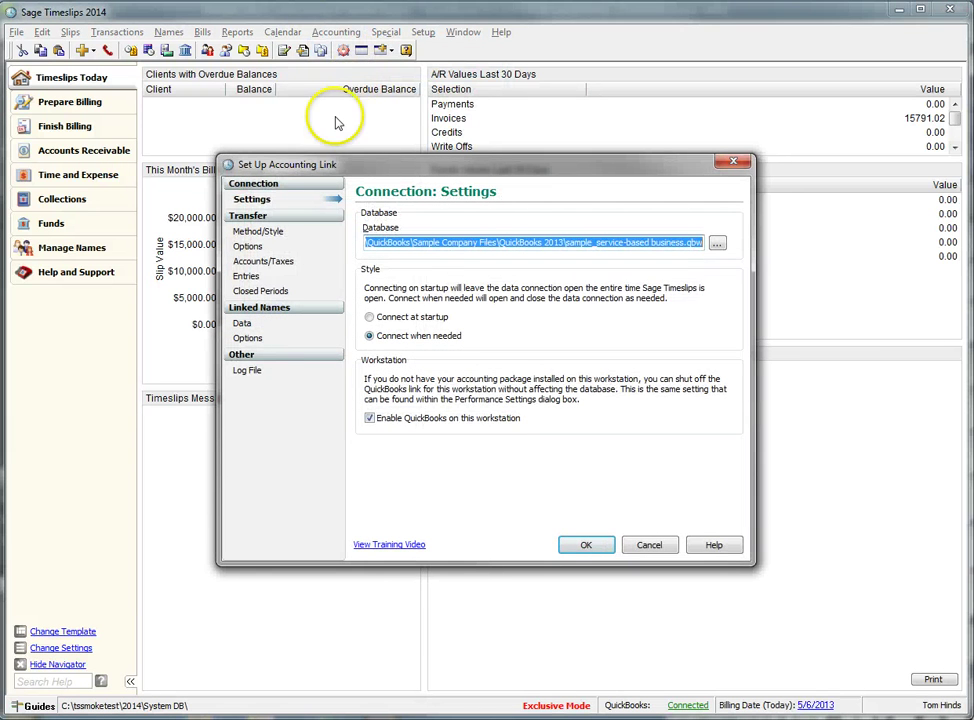
{"action": "left_click", "coordinate": [279, 234]}
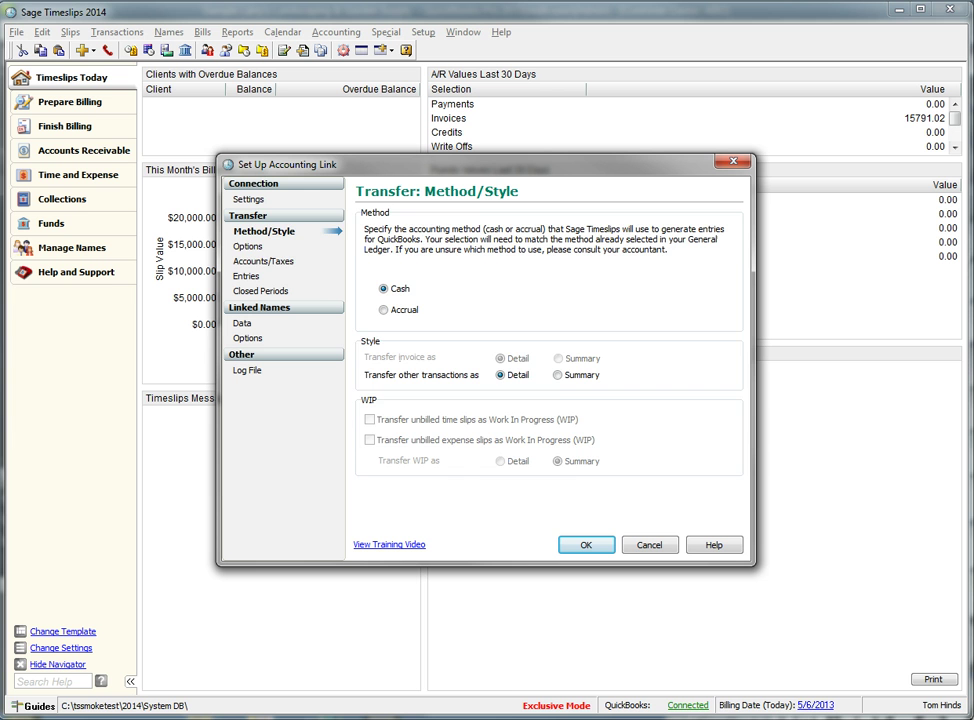
- On Transfer Options, toggle 'Transfer Payments From Account as checks' and 'Prompt for transfer after generating bills', leaving both off
{"action": "left_click", "coordinate": [250, 247]}
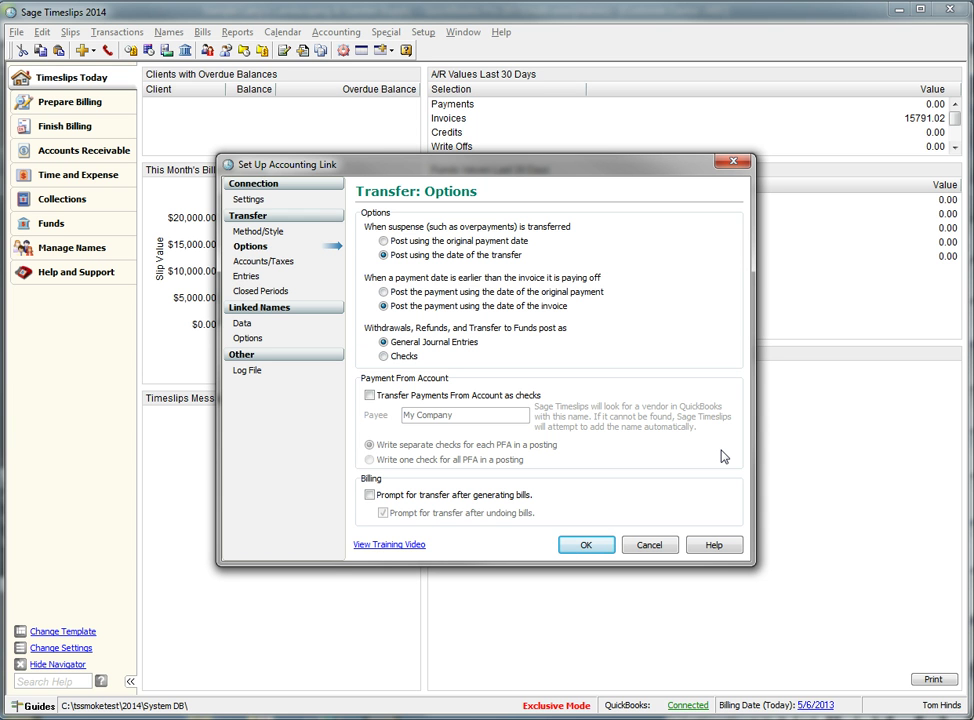
{"action": "left_click", "coordinate": [370, 395]}
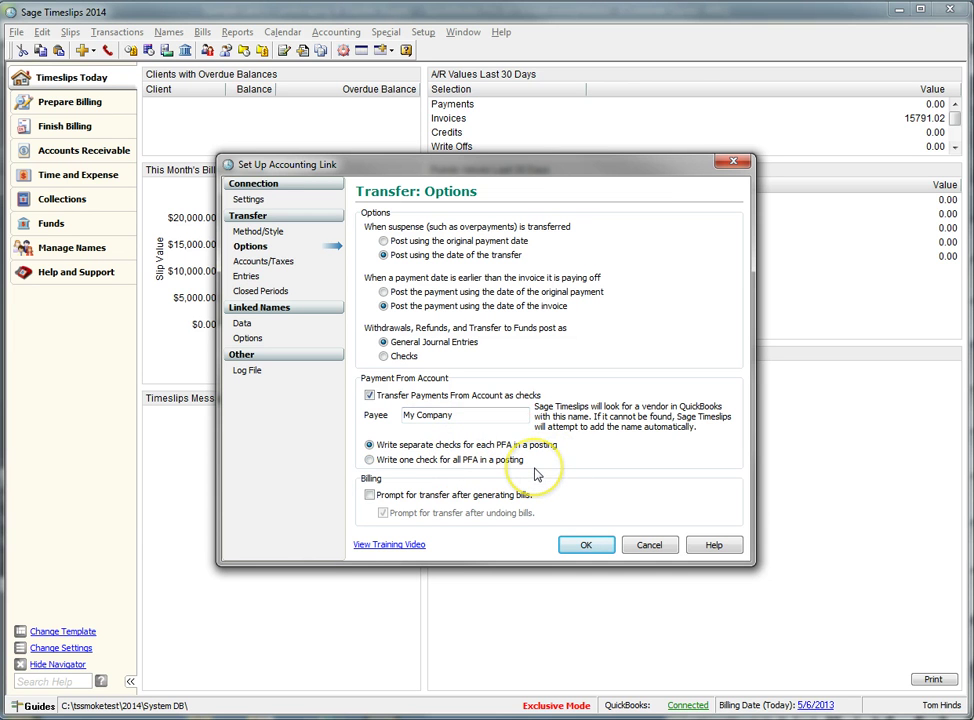
{"action": "left_click", "coordinate": [370, 395]}
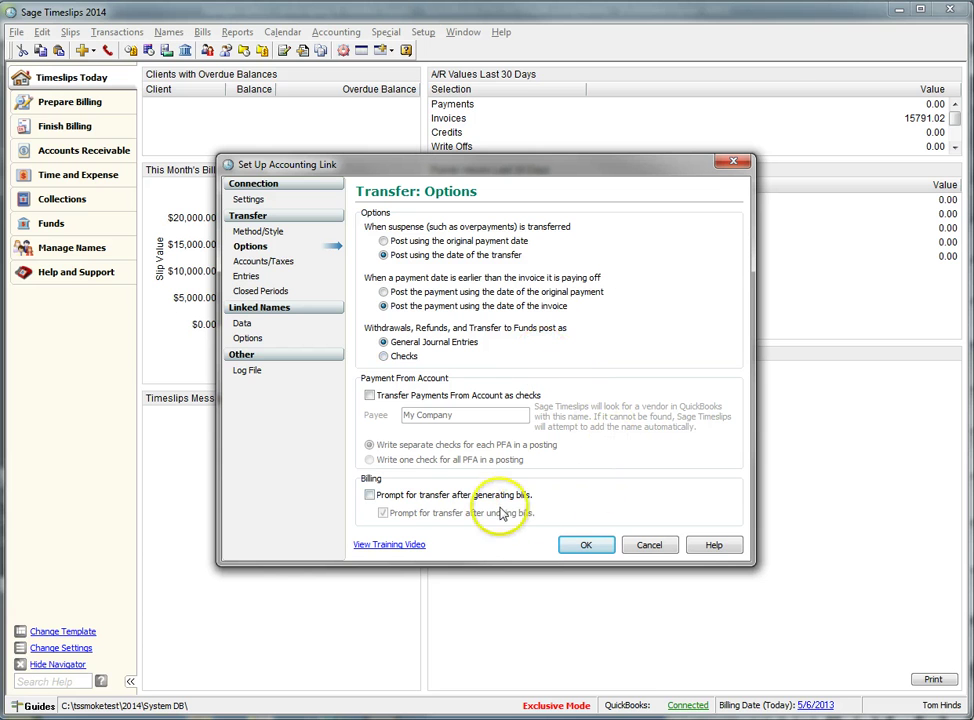
{"action": "left_click", "coordinate": [519, 496]}
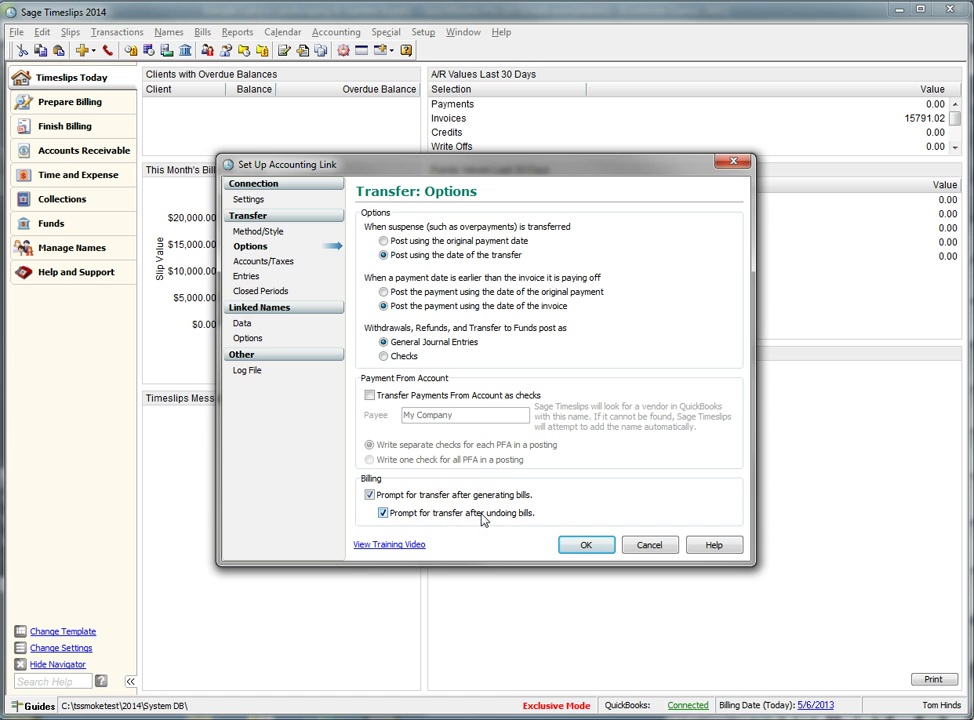
{"action": "left_click", "coordinate": [370, 494]}
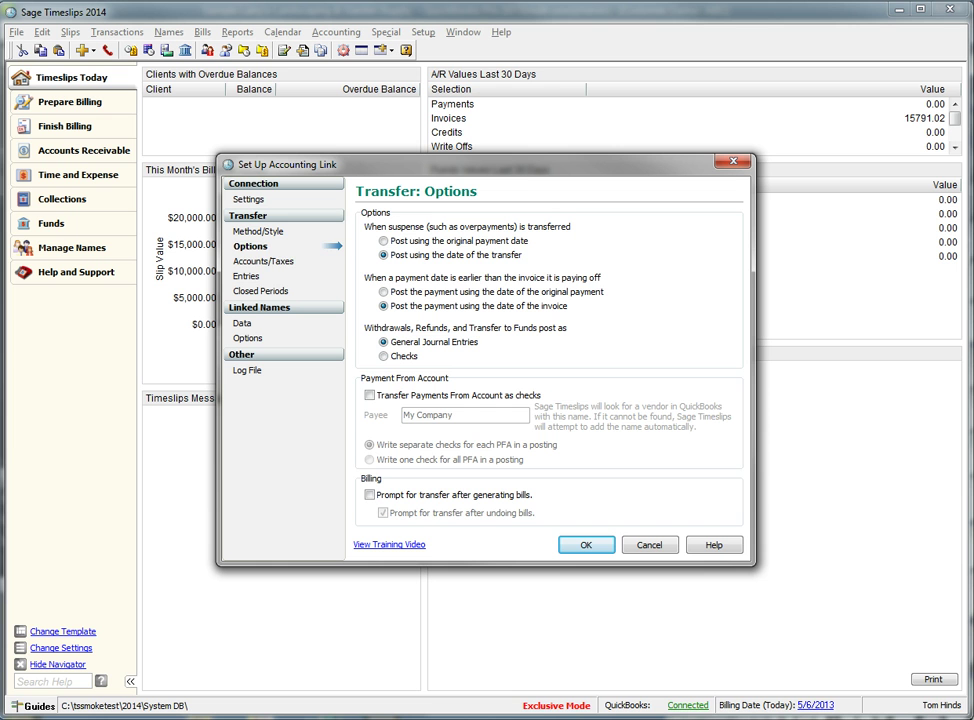
- Review the Accounts/Taxes page, then the Entries page (next journal number 1, prefixes TS- and TSR-)
{"action": "left_click", "coordinate": [277, 263]}
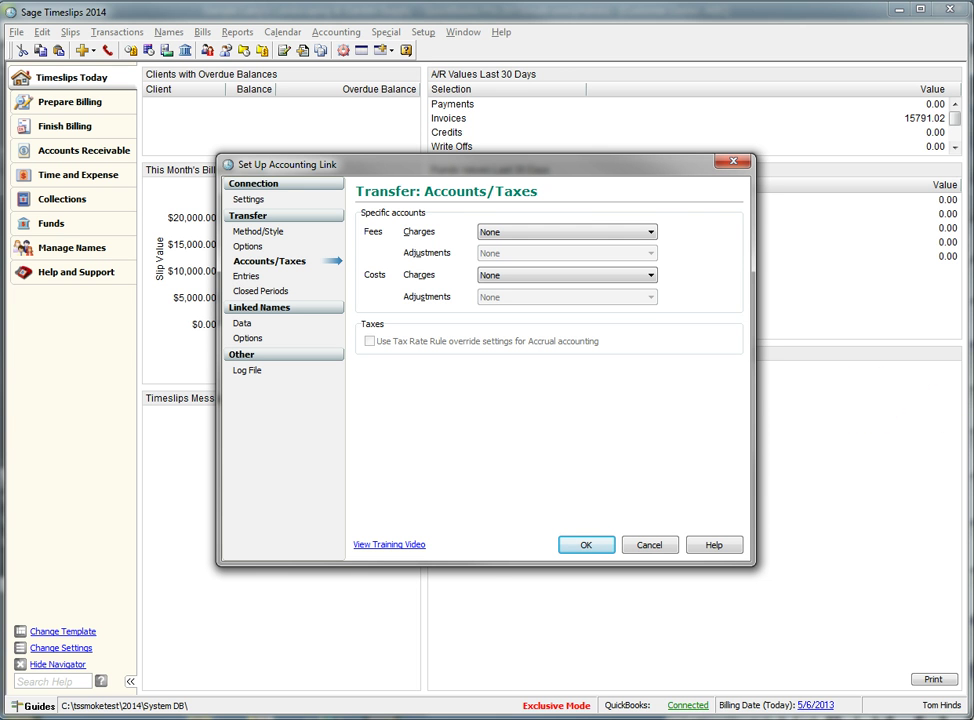
{"action": "left_click", "coordinate": [253, 277]}
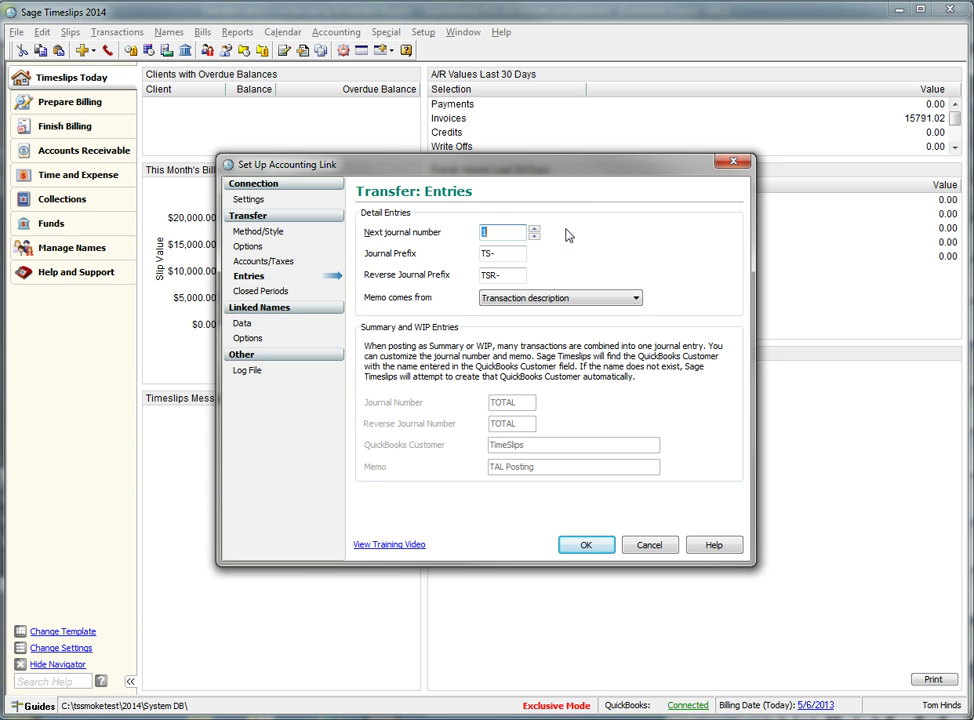
{"action": "left_click", "coordinate": [534, 229]}
{"action": "left_click", "coordinate": [534, 236]}
{"action": "left_click", "coordinate": [548, 258]}
{"action": "left_click", "coordinate": [548, 272]}
{"action": "left_click", "coordinate": [634, 298]}
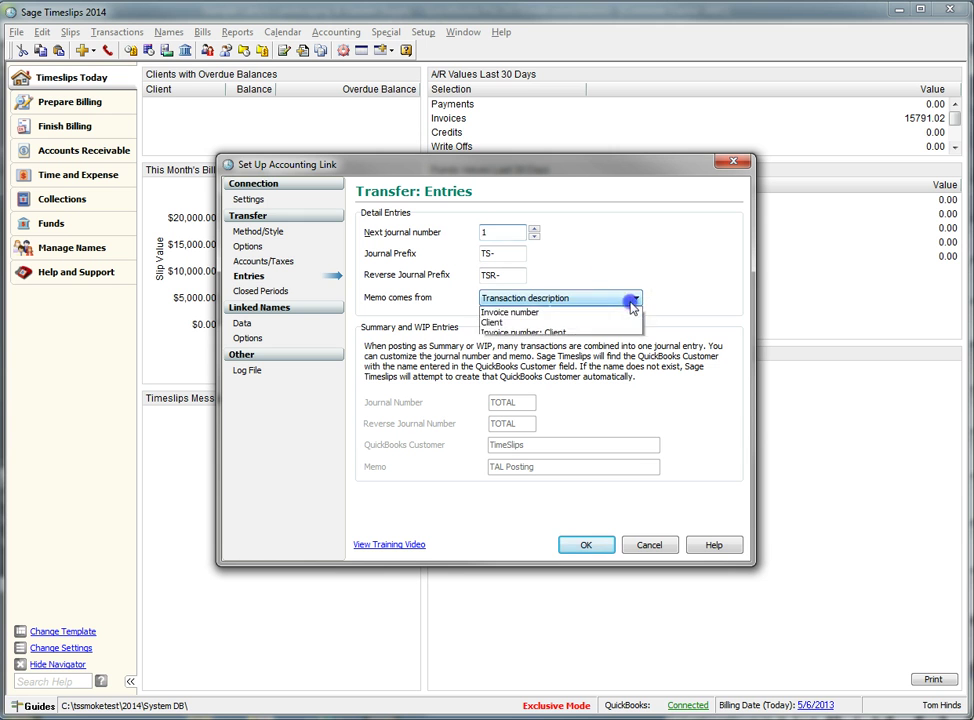
{"action": "left_click", "coordinate": [678, 302]}
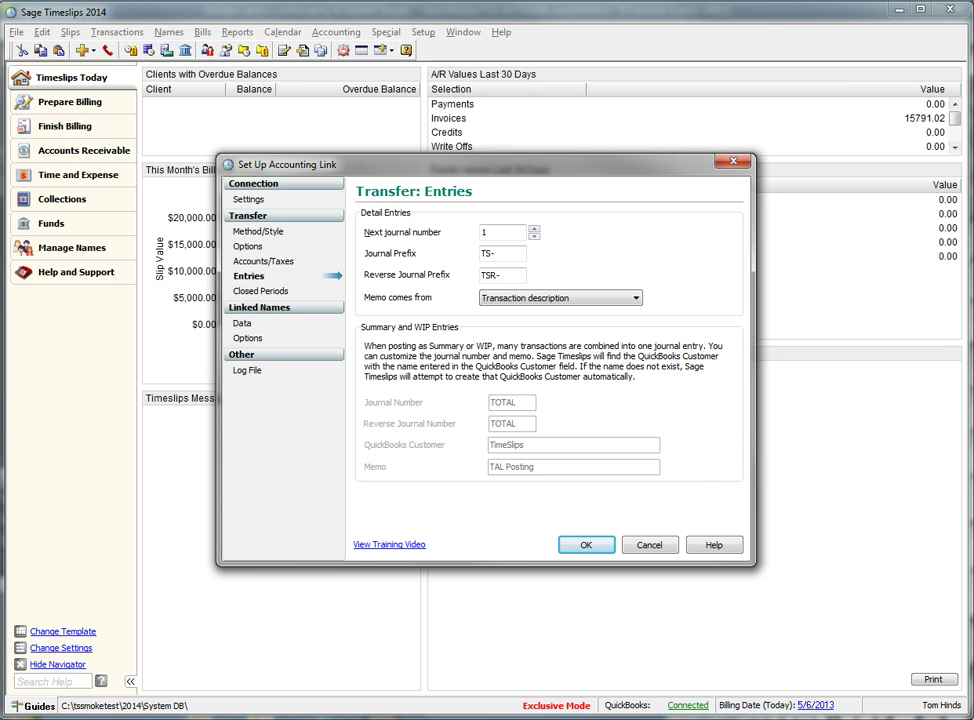
- Show the Transfer: Closed Periods page, with no earliest G/L date and early entries shown as errors
{"action": "left_click", "coordinate": [262, 291]}
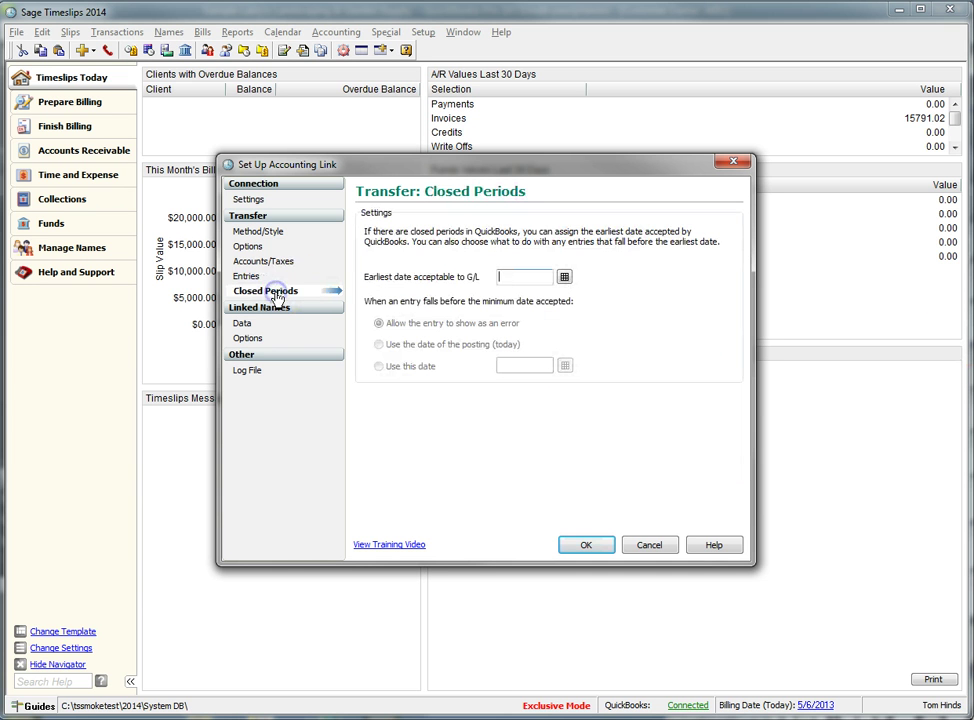
{"action": "left_click", "coordinate": [704, 325]}
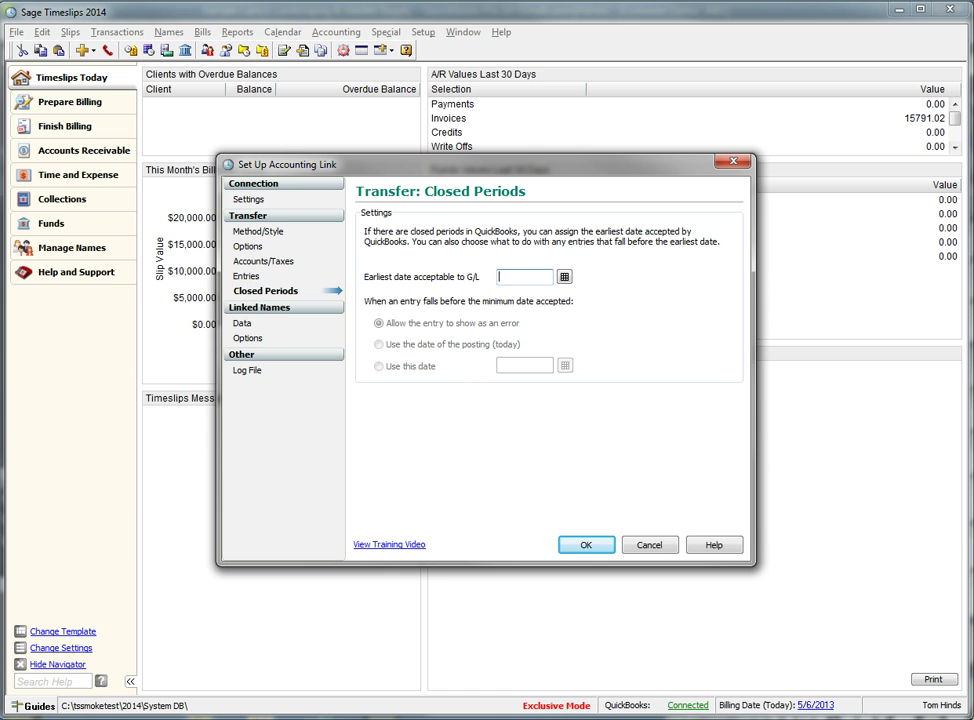